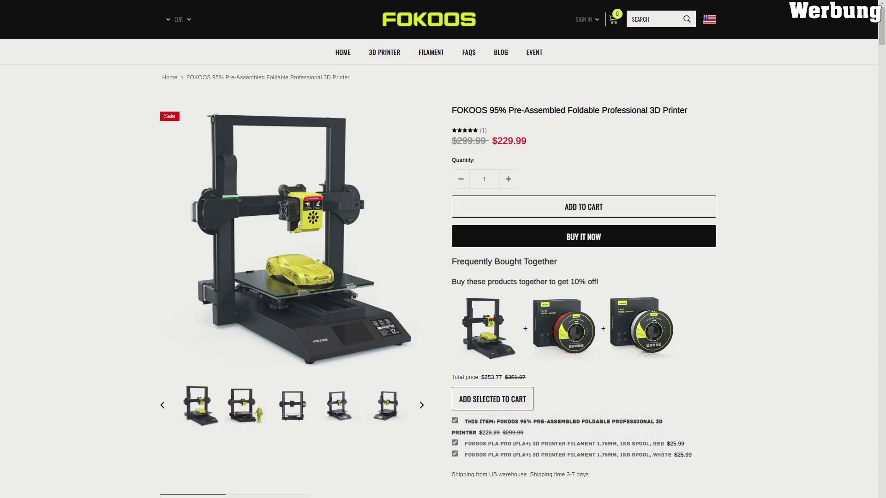
Look through the product page of the FOKOOS foldable 3D printer.
scroll(805, 372, "down", 15)
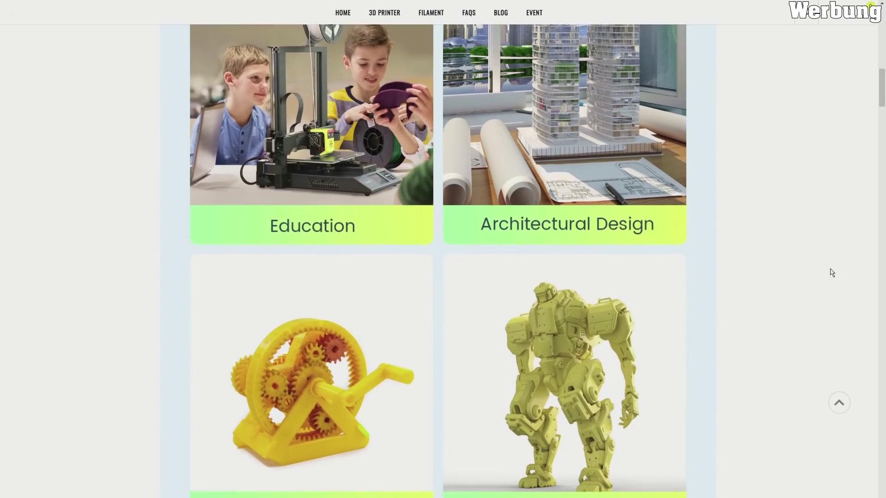
left_click_drag(880, 102, 879, 495)
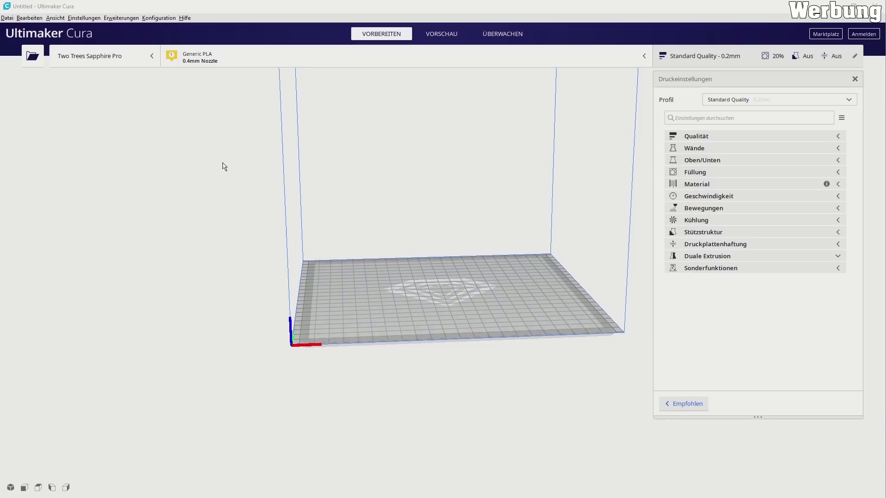
Switch to Ultimaker Cura, open the printer preferences and start adding a non-networked printer.
left_click(159, 17)
left_click(167, 27)
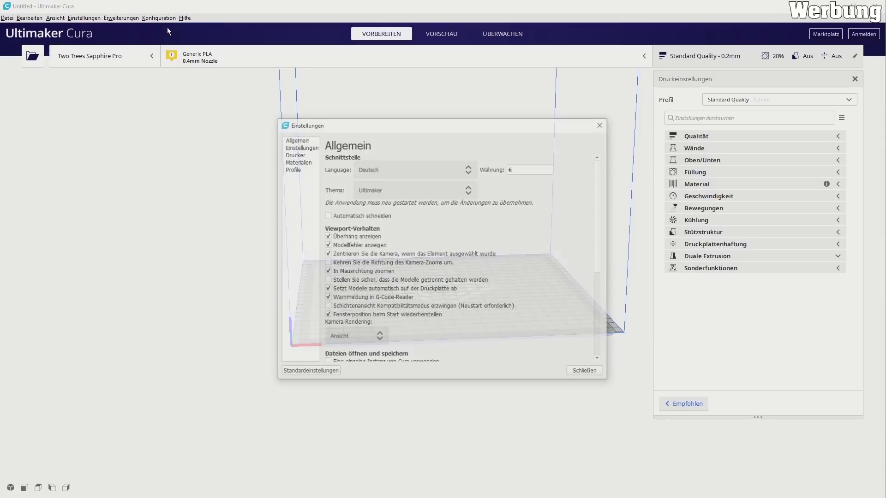
left_click(295, 154)
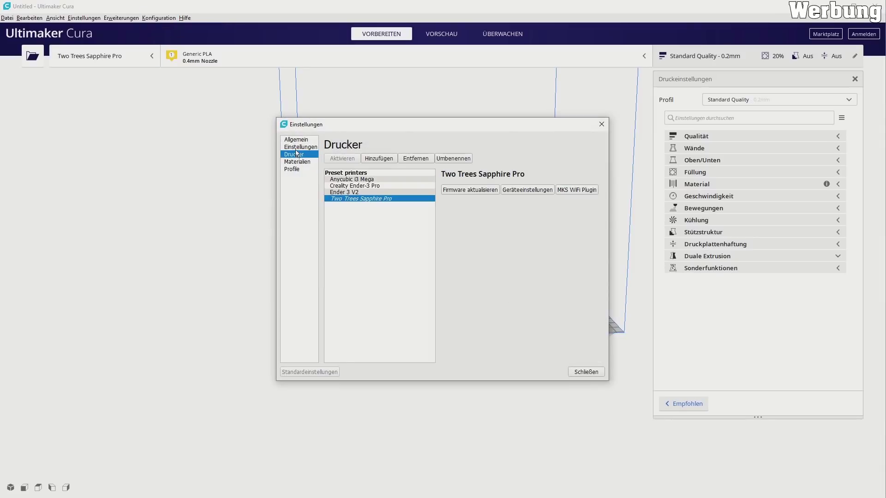
left_click(377, 159)
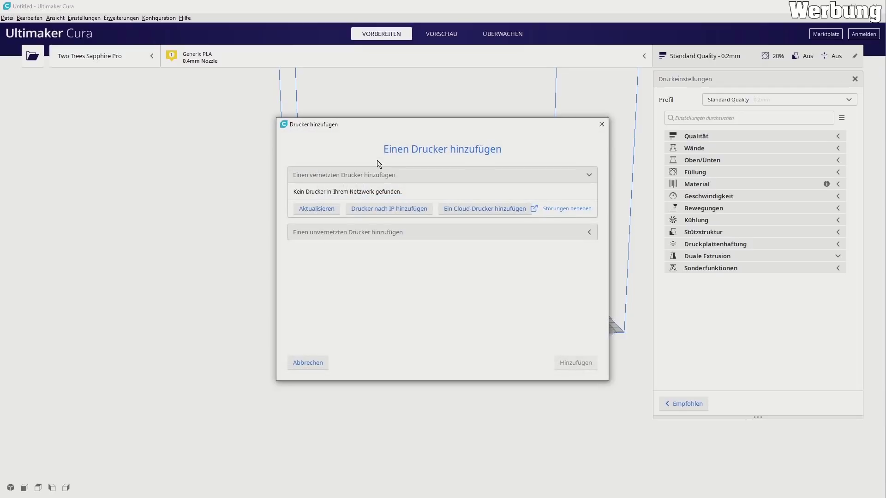
left_click(405, 236)
Look through the list of manufacturers for a FOKOOS printer entry.
scroll(399, 267, "down", 5)
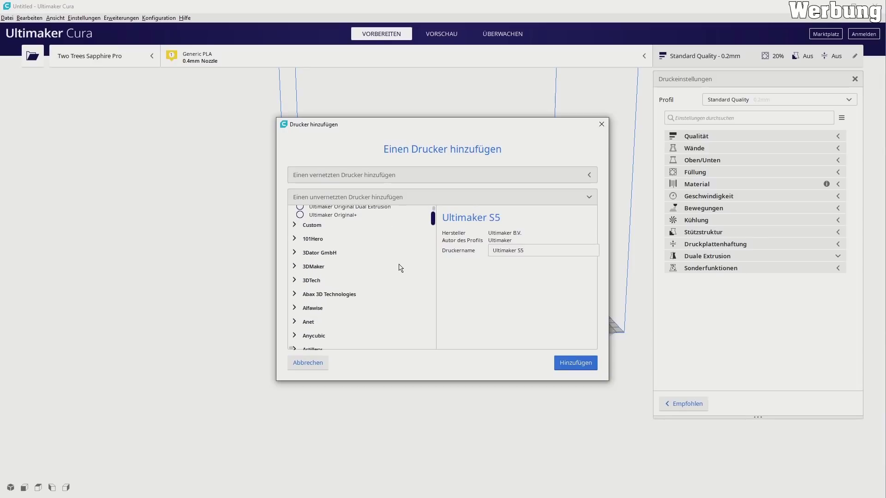
left_click_drag(437, 222, 434, 259)
scroll(339, 293, "down", 1)
scroll(338, 297, "down", 3)
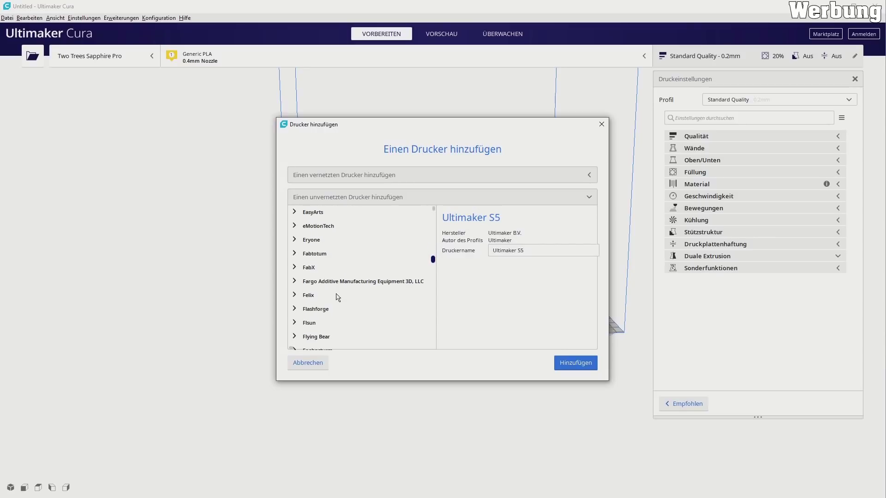
scroll(338, 298, "down", 3)
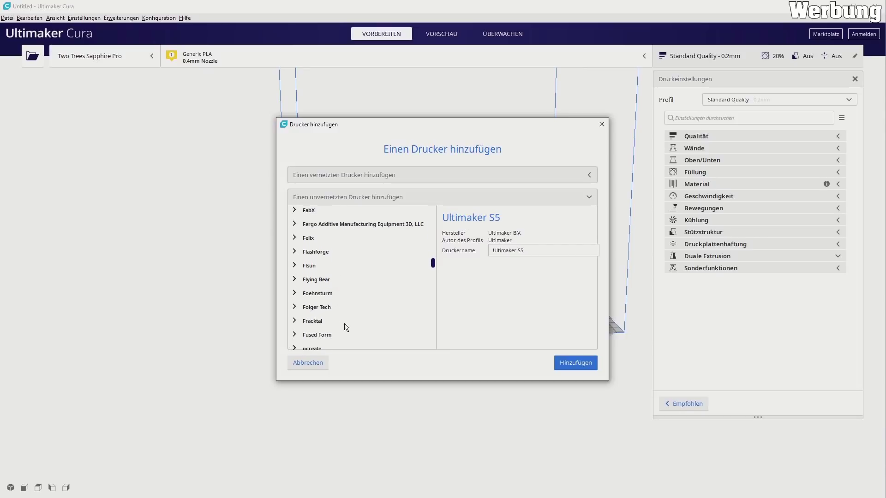
scroll(432, 259, "up", 10)
left_click_drag(433, 256, 440, 210)
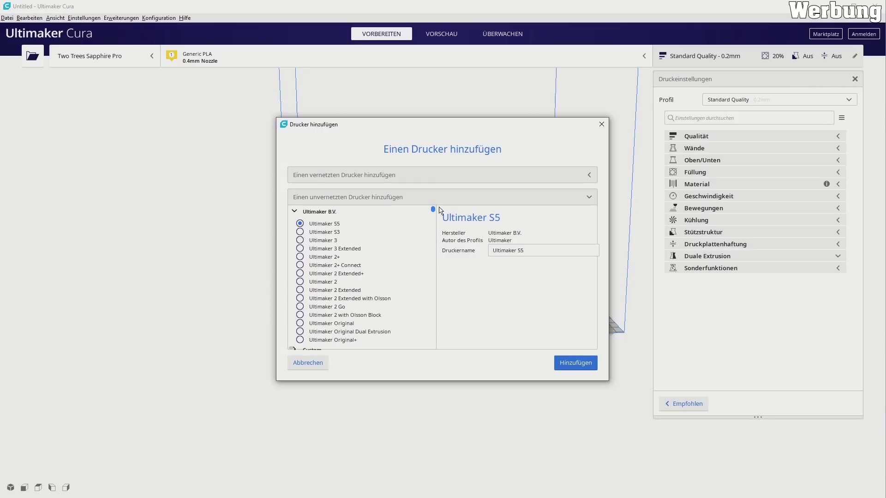
scroll(330, 263, "down", 5)
scroll(330, 264, "up", 3)
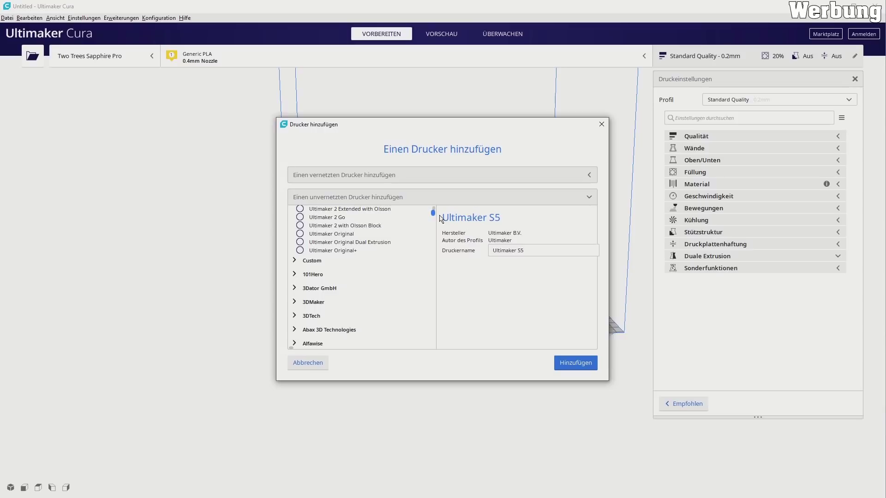
Add a Custom FFF printer named "Fokoos".
left_click(295, 260)
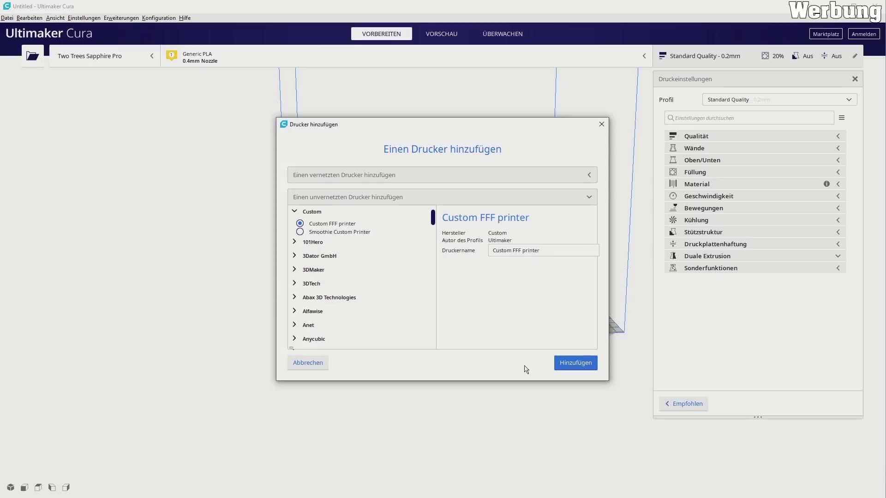
left_click_drag(552, 256, 485, 255)
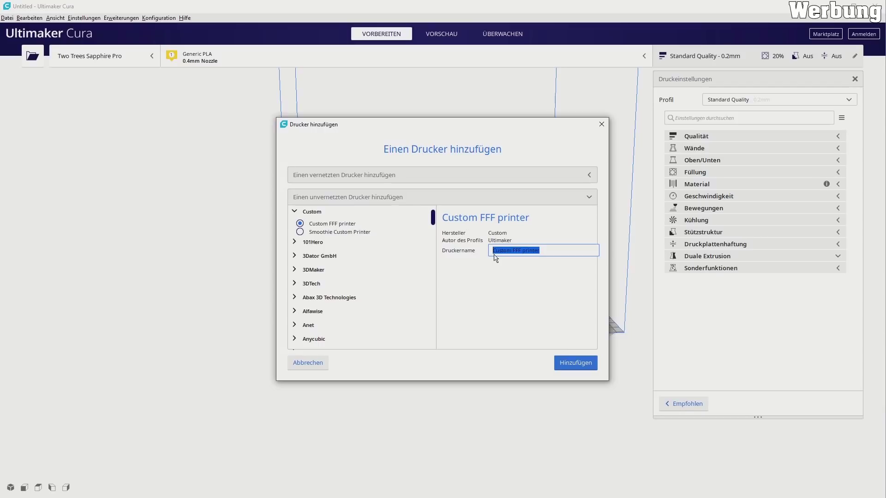
type("Fokoos")
left_click(574, 369)
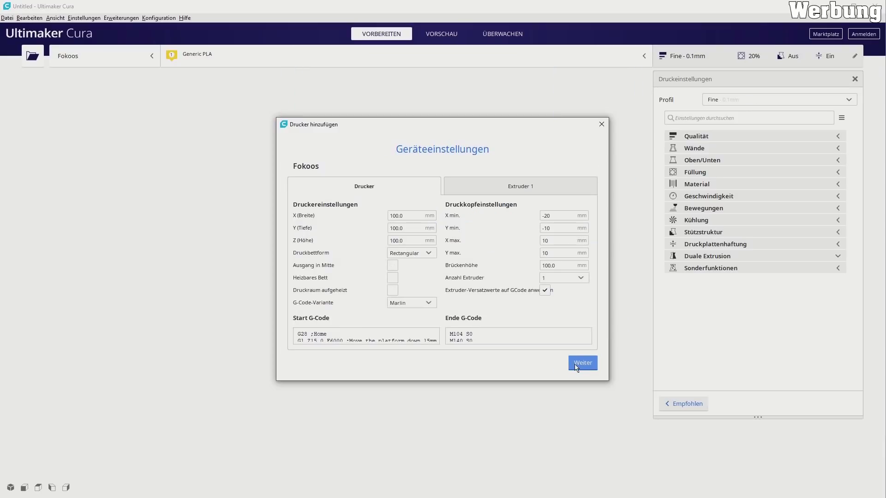
Switch to the Odin-5 F3 user manual PDF in the browser and look up the machine configuration values.
left_click(406, 215)
left_click_drag(408, 216, 359, 217)
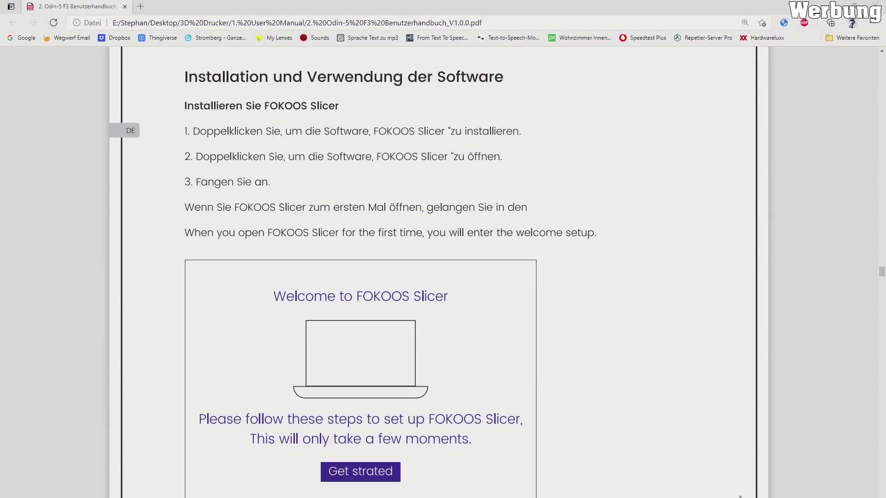
scroll(674, 307, "down", 10)
scroll(680, 311, "down", 12)
scroll(678, 315, "down", 12)
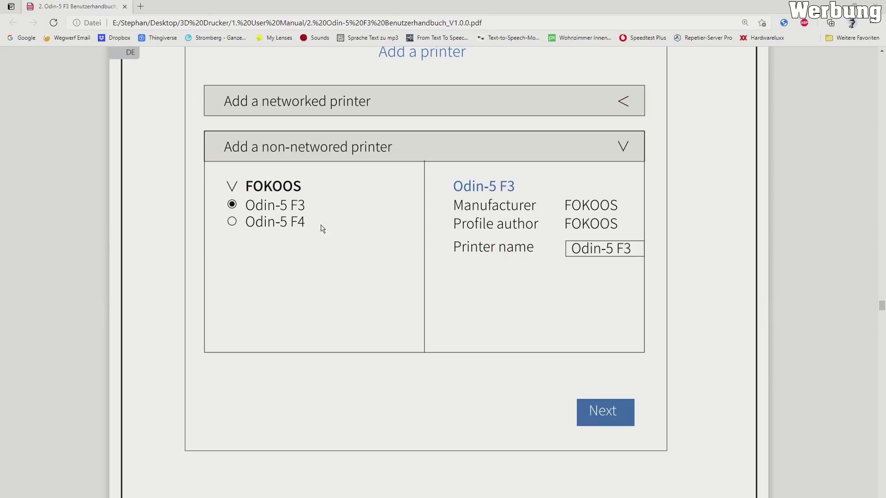
scroll(507, 282, "down", 1)
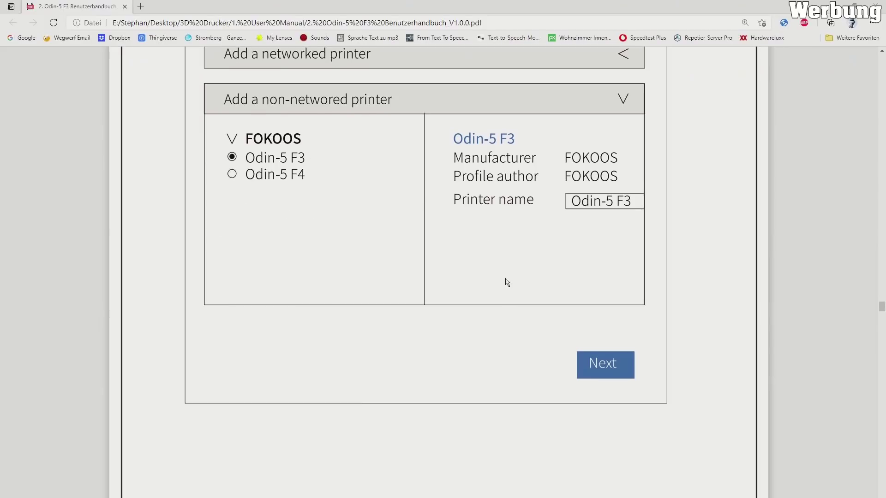
scroll(507, 282, "down", 13)
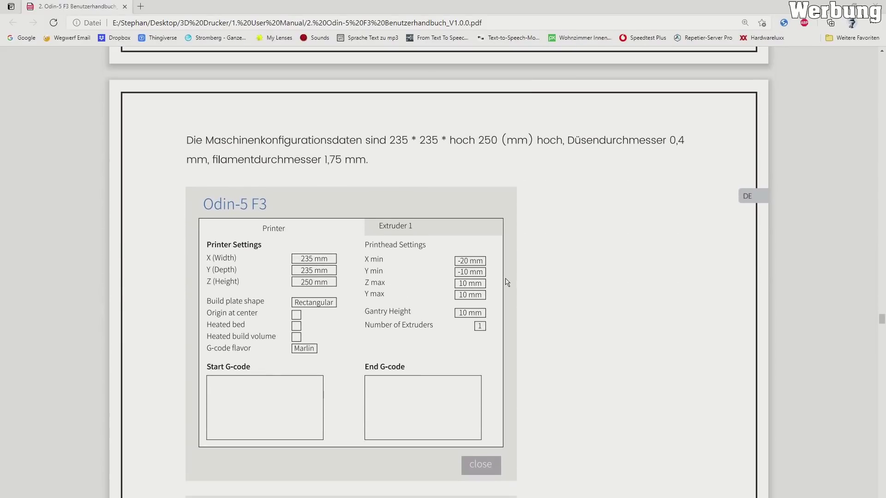
scroll(507, 282, "down", 2)
scroll(510, 281, "down", 1)
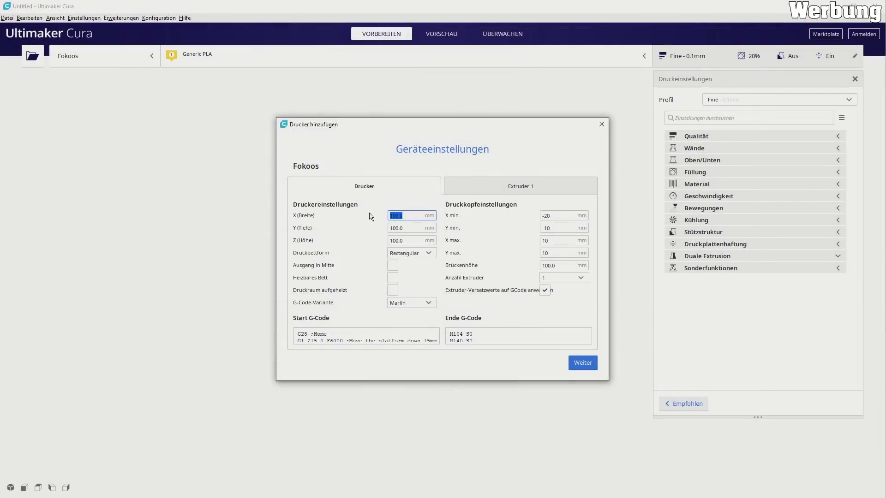
Configure the Fokoos printer in Cura with a 235 × 235 × 250 mm build volume, a heated bed and a 10 mm gantry height.
type("2")
key("Tab")
type("235")
key("Tab")
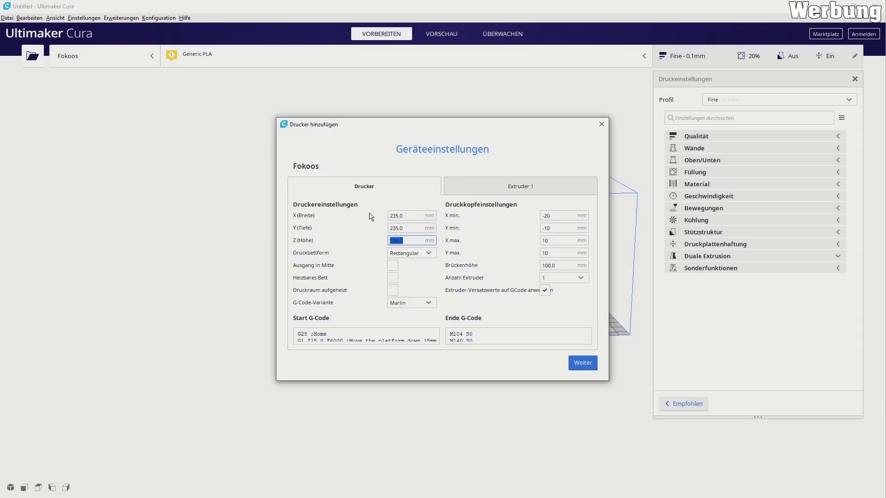
type("250")
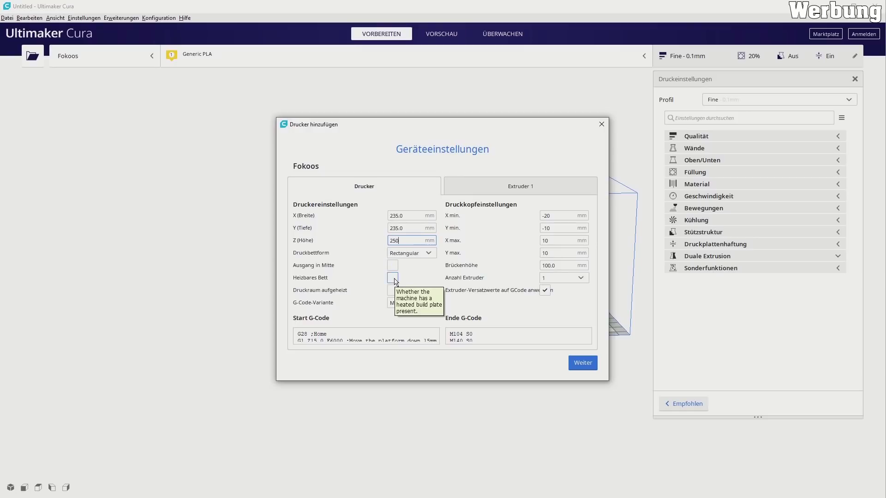
key("Tab")
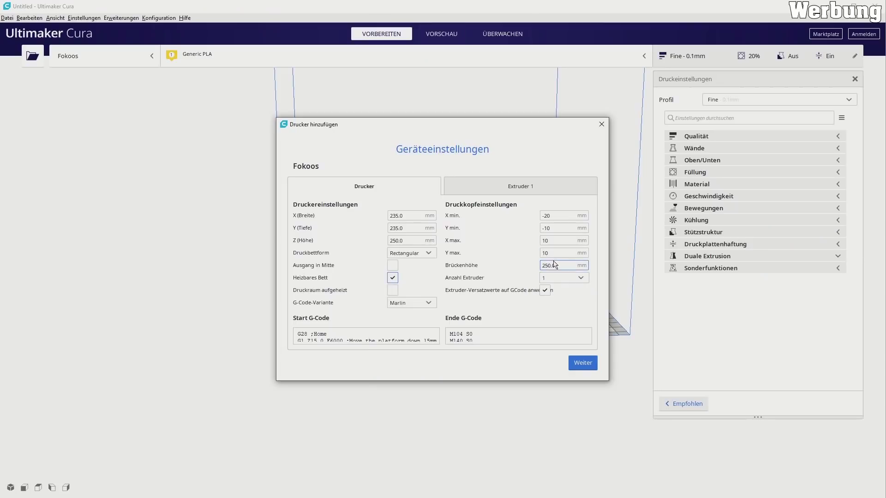
double_click(545, 267)
type("10")
Check the manual's nozzle settings, set Extruder 1's compatible material diameter to 1.75 mm and finish adding the printer.
left_click(512, 193)
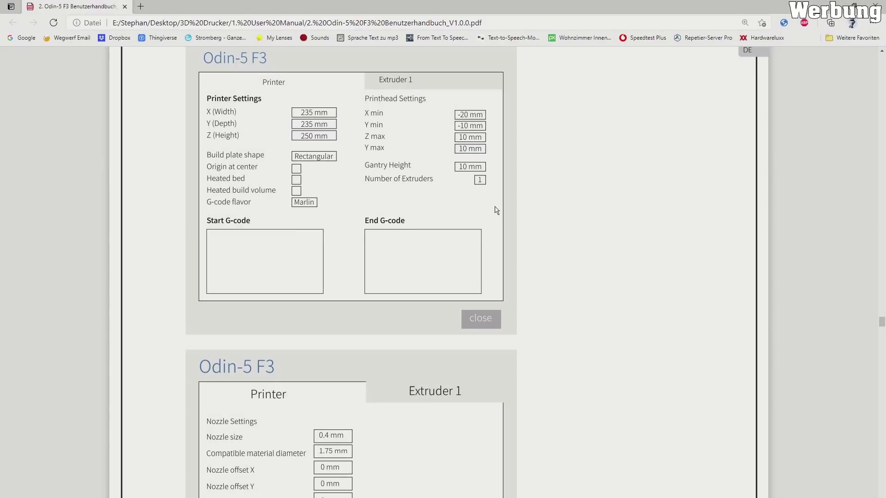
scroll(487, 252, "down", 5)
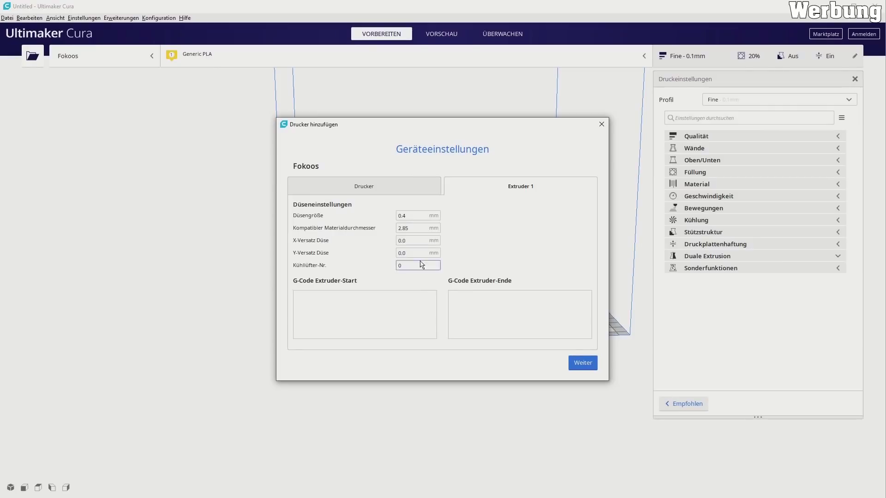
left_click(417, 228)
left_click_drag(417, 228, 377, 236)
type("1")
left_click(583, 364)
left_click(585, 372)
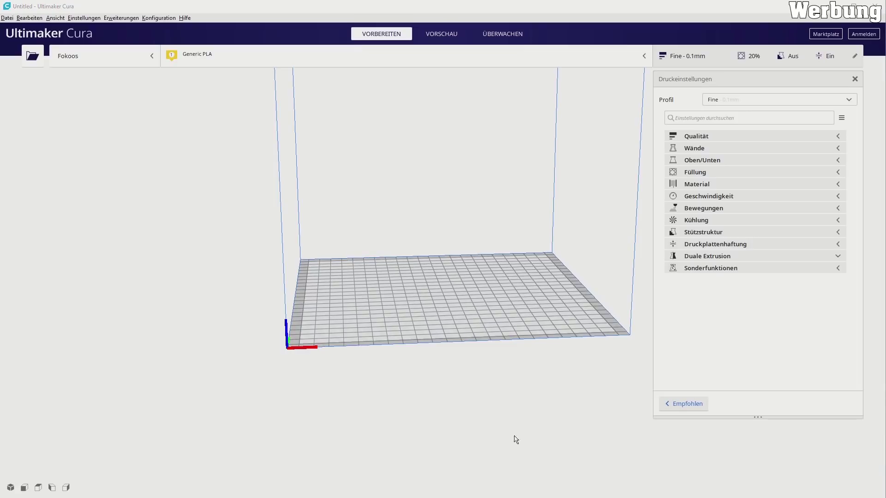
Add a Calibration Cube from the calibration parts to the build plate and view it up close.
left_click(121, 18)
mouse_move(145, 72)
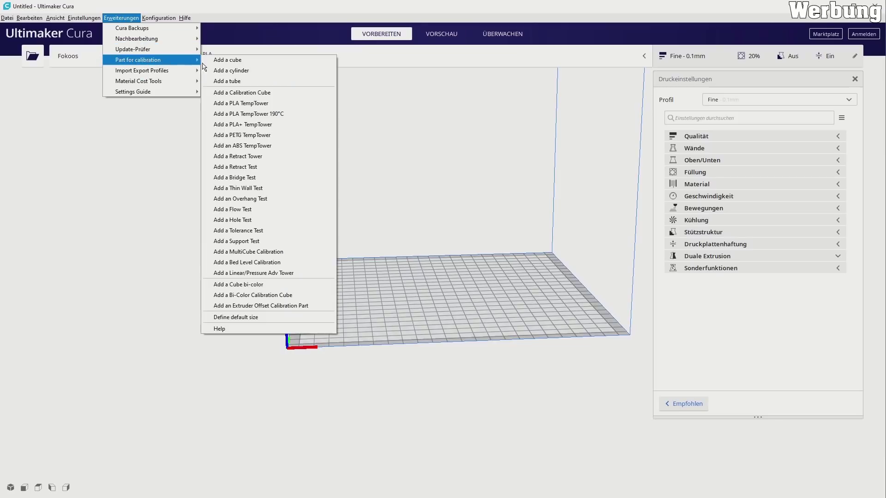
left_click(240, 93)
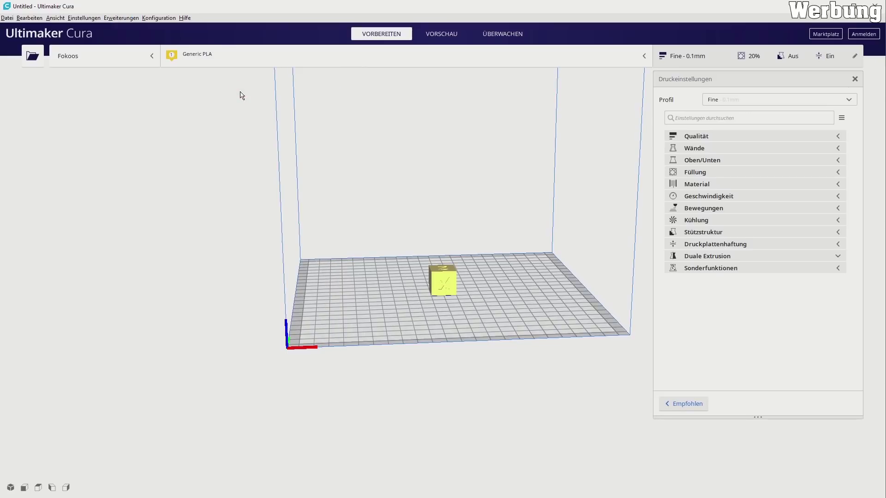
left_click(439, 270)
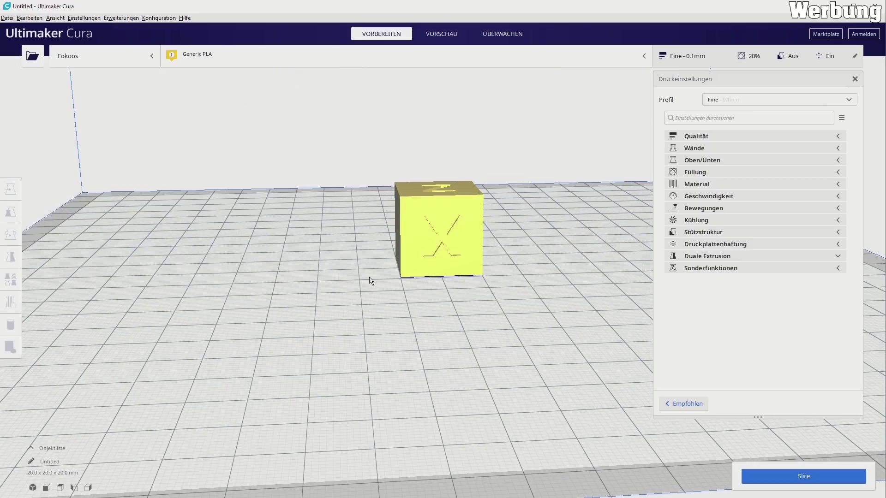
right_click_drag(332, 301, 386, 311)
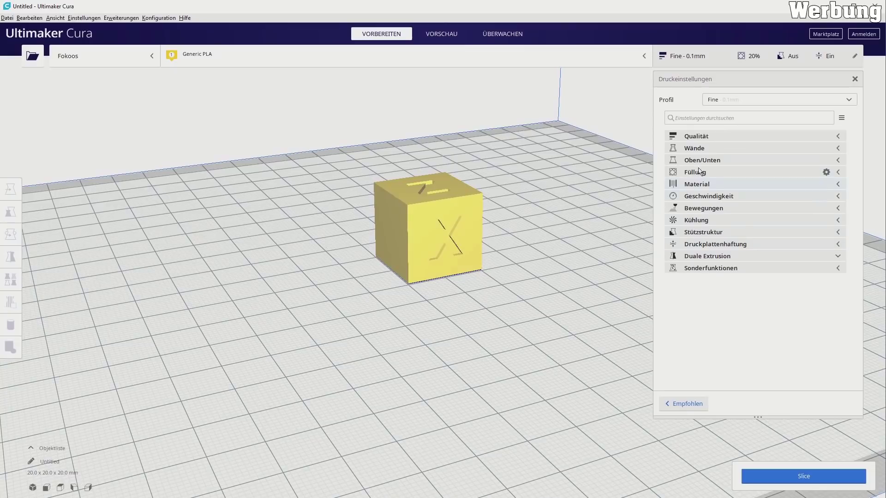
Choose the Draft - 0.2 mm profile and slice the calibration cube.
left_click(755, 101)
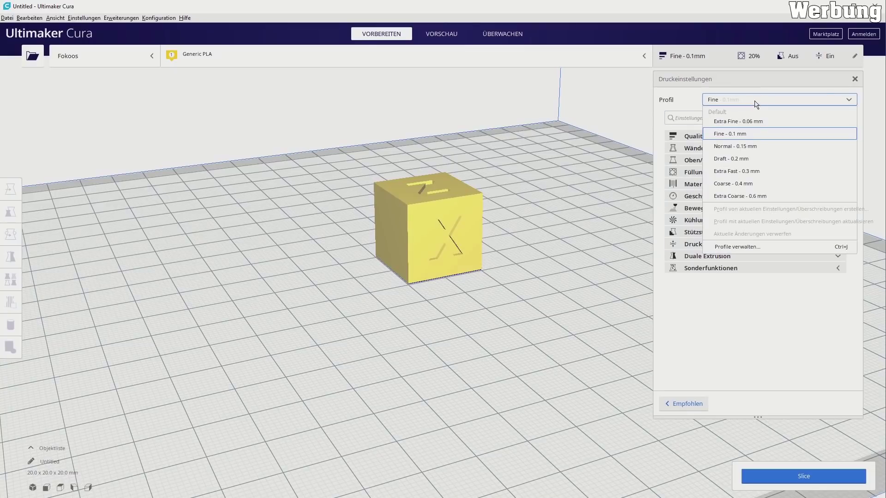
left_click(753, 160)
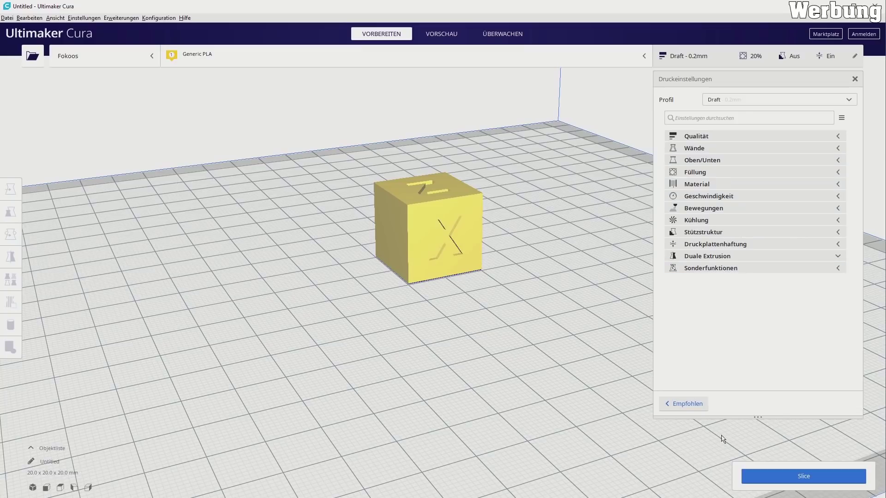
left_click(772, 483)
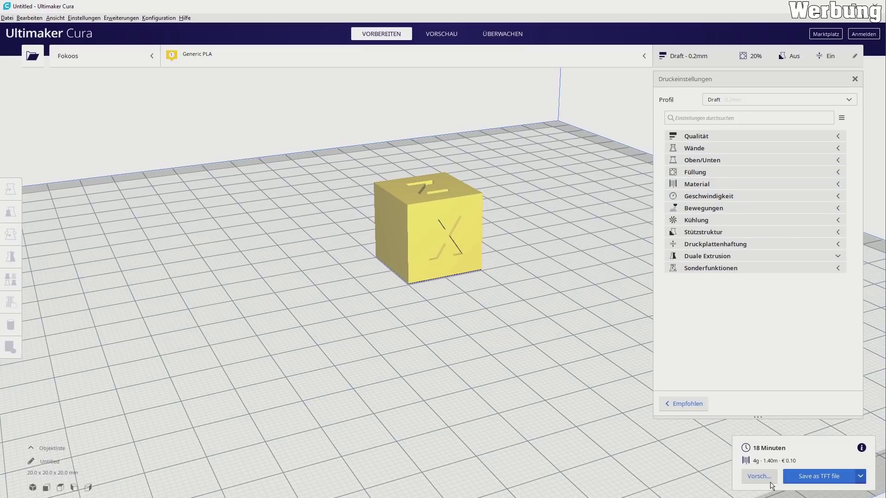
Preview the sliced layers and examine the cube's top surface and the brim around its base.
left_click(763, 478)
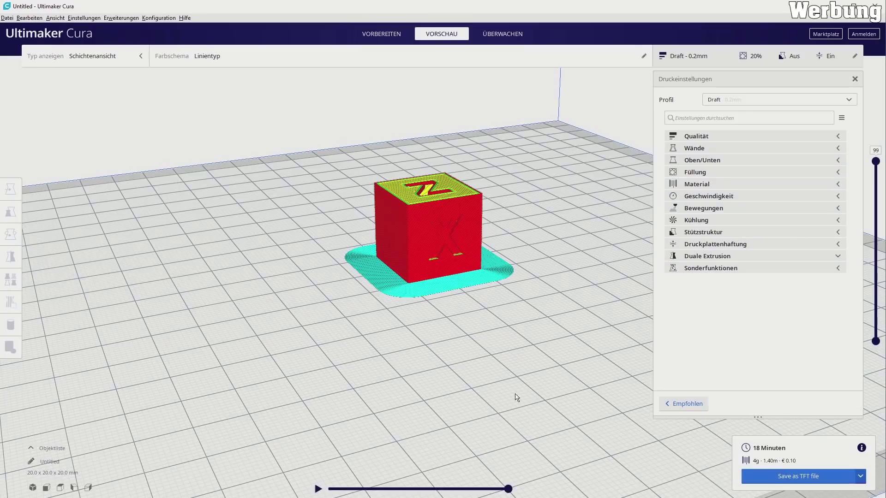
right_click_drag(423, 380, 433, 386)
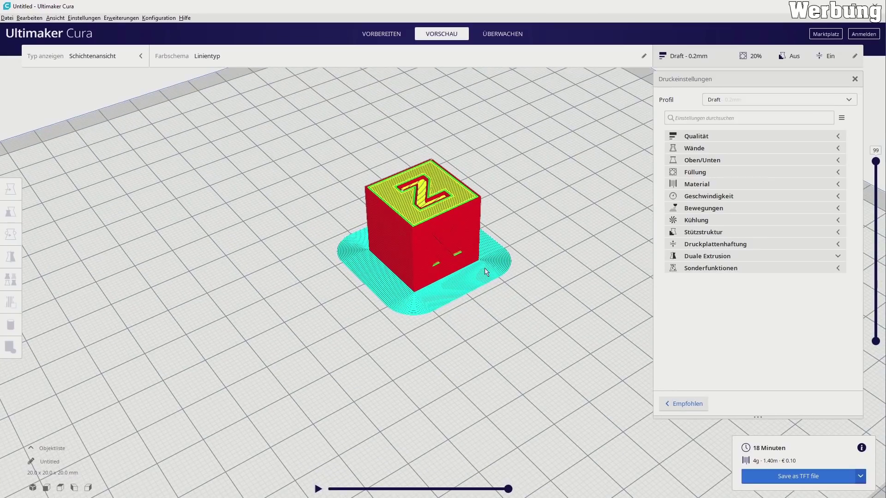
scroll(486, 272, "up", 2)
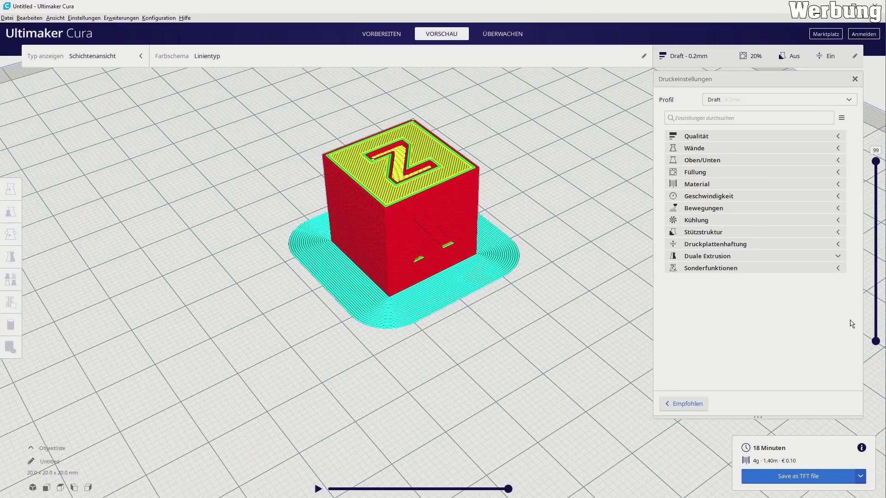
Set the build plate adhesion type to Skirt, slice the cube again and view the skirt around its base.
left_click(837, 245)
left_click(836, 257)
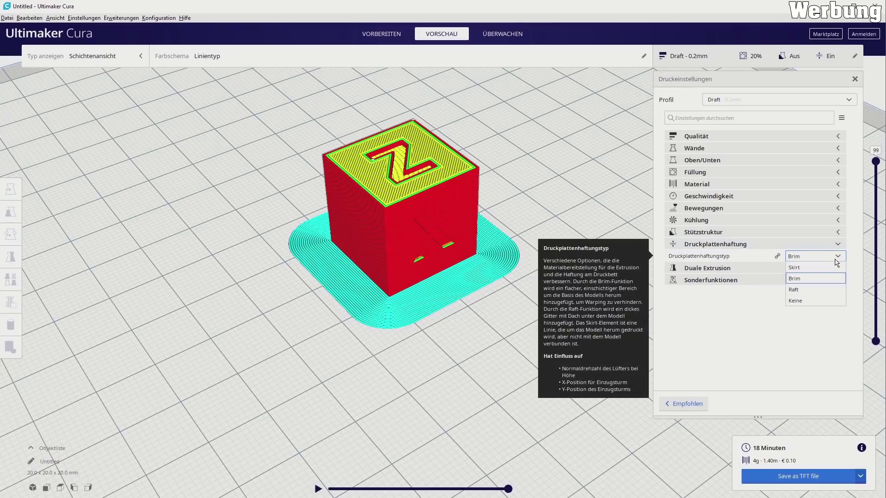
left_click(828, 268)
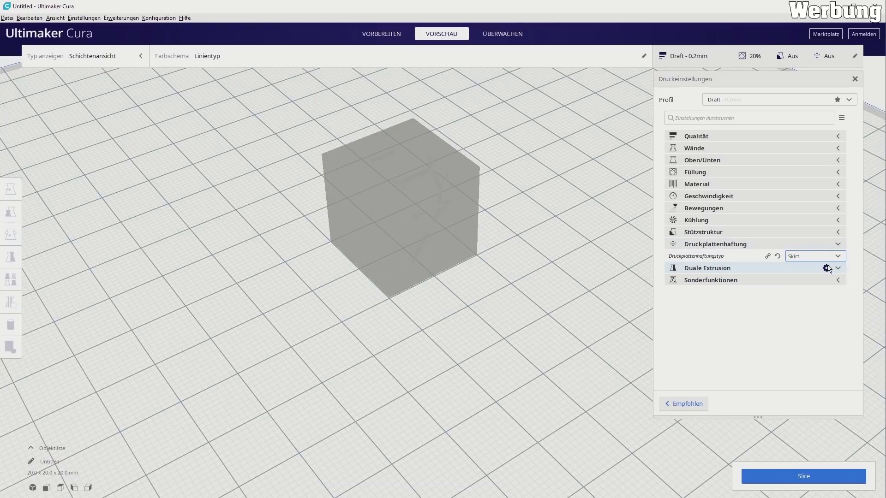
left_click(789, 475)
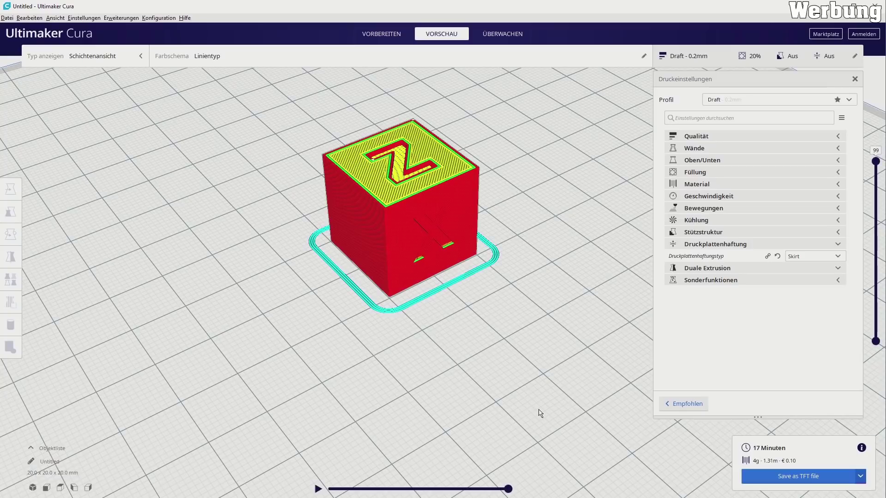
right_click_drag(518, 408, 516, 390)
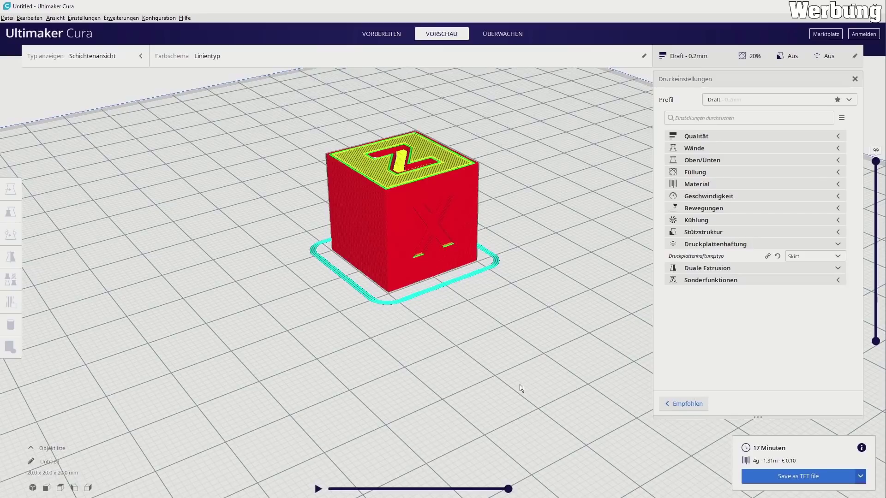
Search the print settings for "skirt" and set the minimum skirt/brim length to 450 mm.
left_click(726, 122)
type("skir")
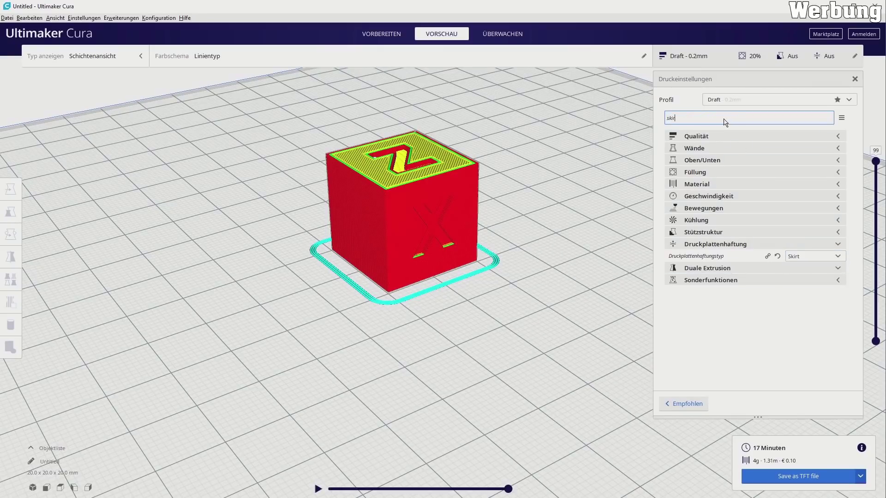
type("t")
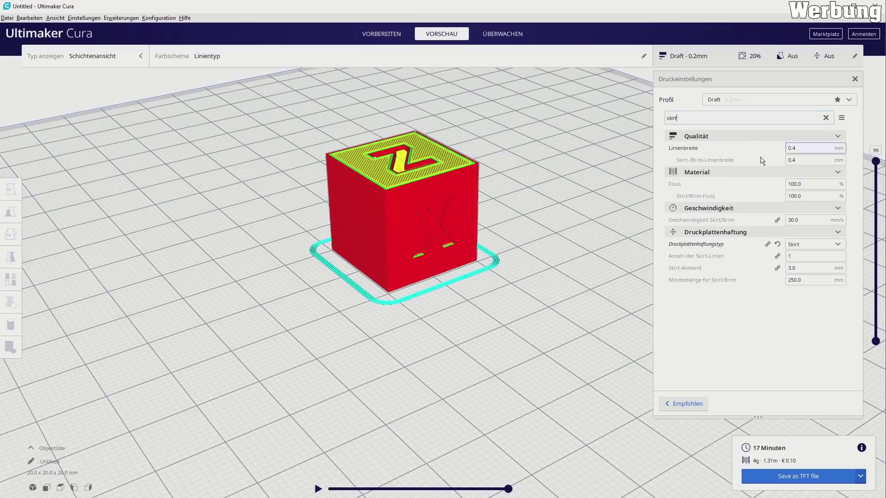
double_click(813, 280)
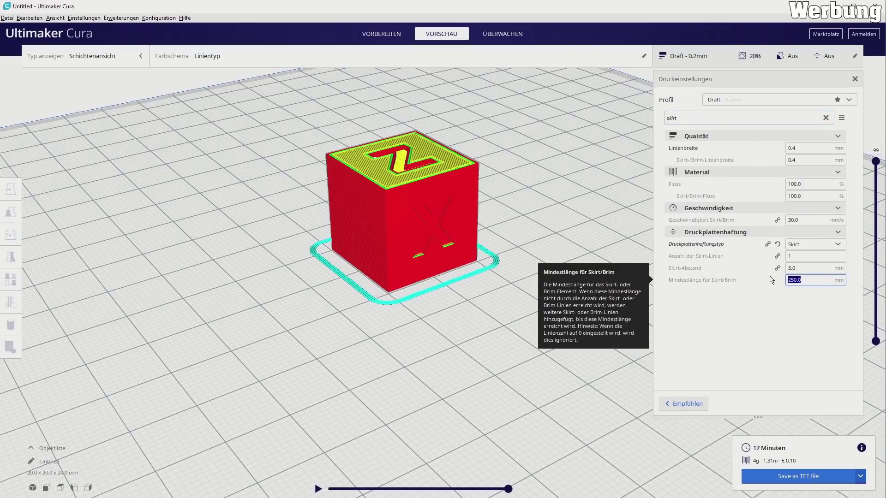
type("450")
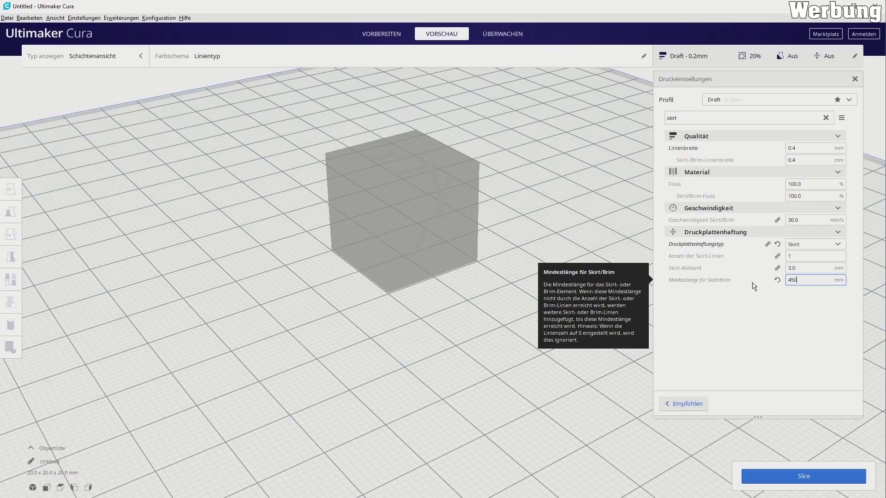
left_click(814, 369)
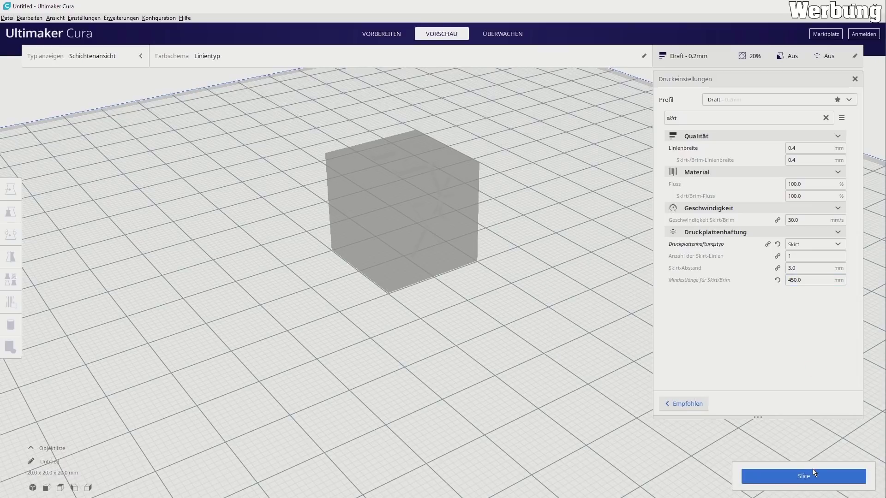
Clear the settings search, slice the cube again and inspect the lengthened skirt in the layer preview.
left_click(825, 118)
left_click(817, 475)
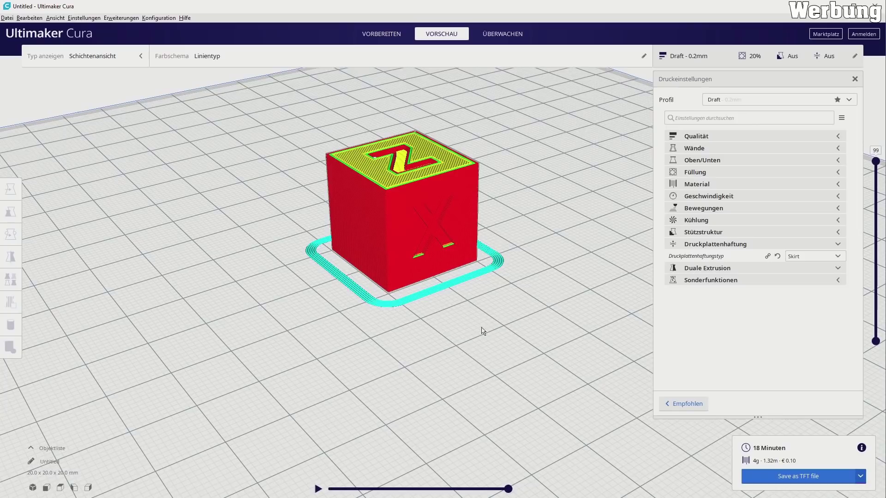
mouse_move(876, 161)
left_mouse_down()
mouse_move(882, 316)
mouse_move(877, 161)
left_mouse_up()
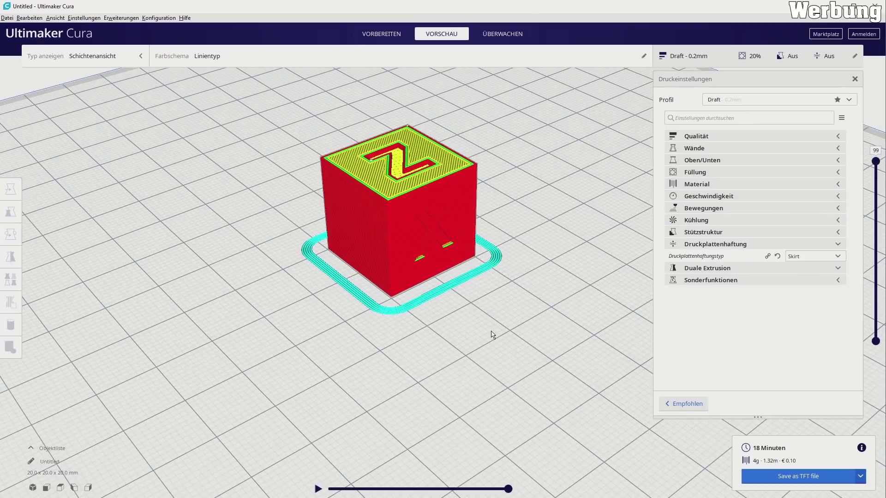
middle_click_drag(512, 285, 471, 292)
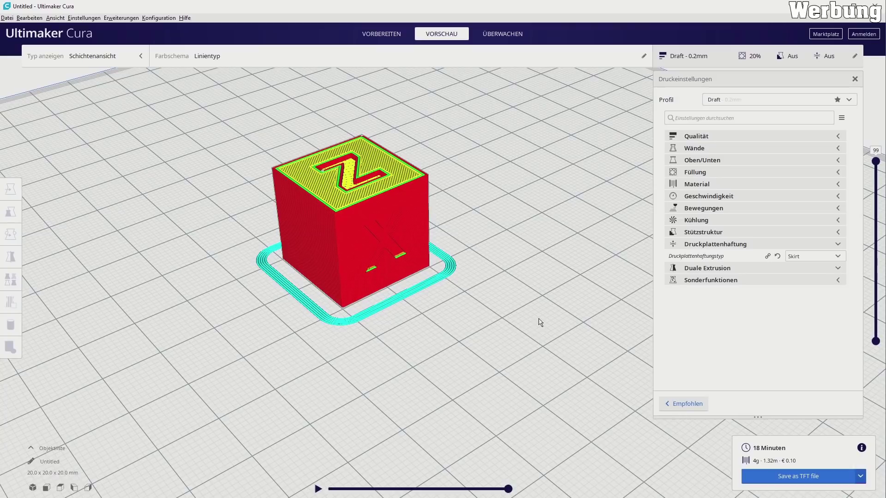
Find the MKS Wifi Plugin in the Marketplace, read its description and close the Marketplace.
left_click(825, 35)
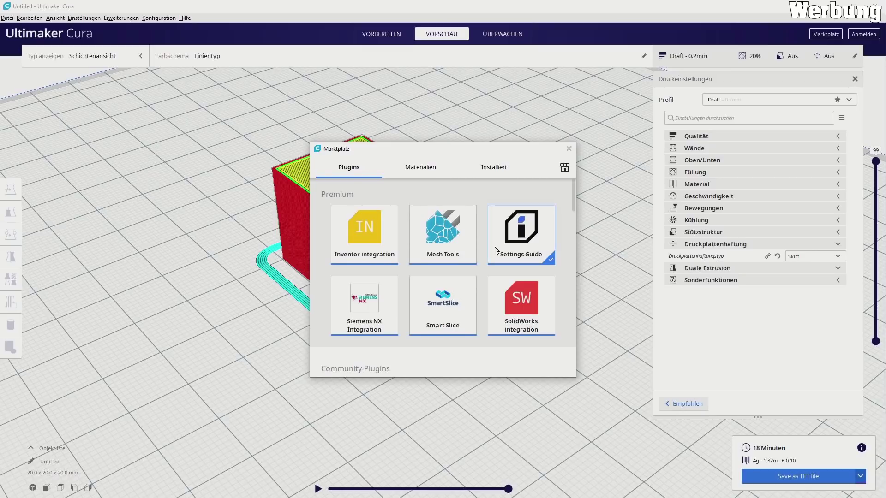
scroll(503, 252, "down", 5)
scroll(502, 252, "down", 10)
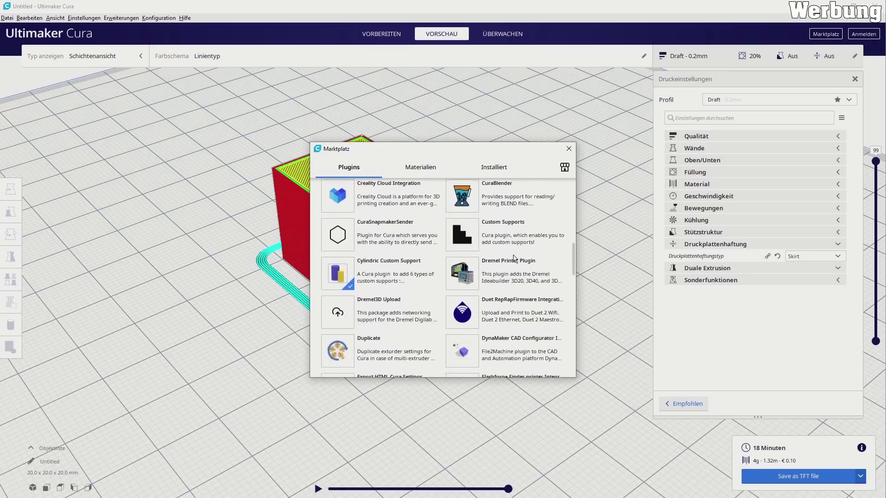
scroll(520, 262, "down", 2)
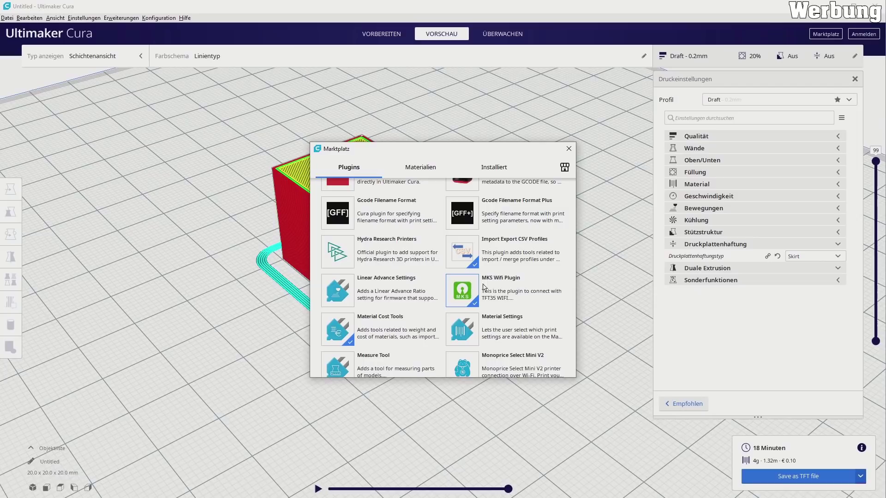
left_click(515, 292)
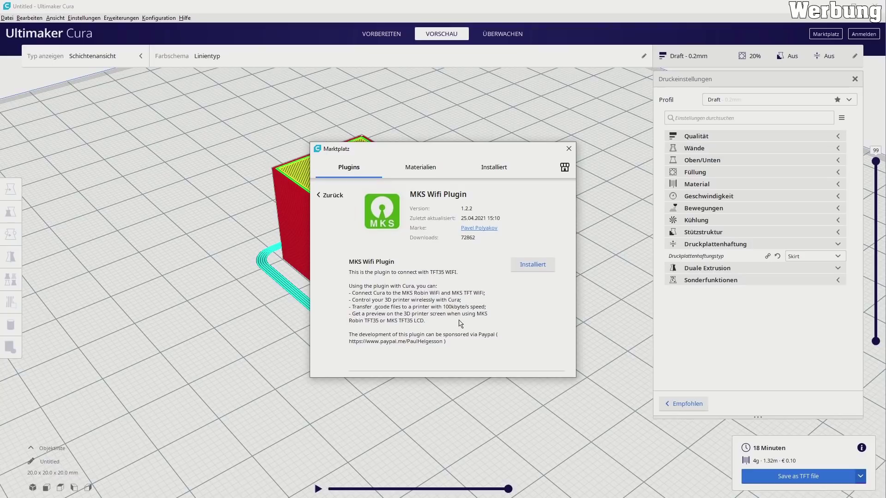
left_click(568, 148)
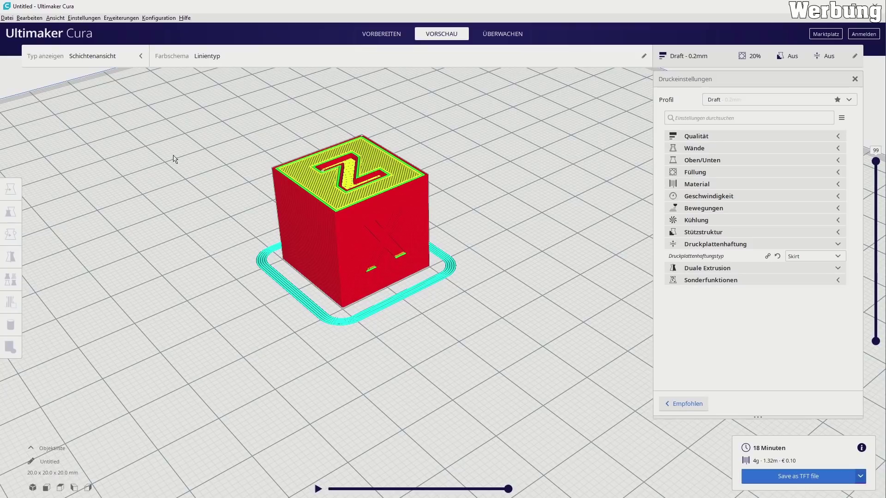
Open the MKS WiFi Plugin settings for the Fokoos printer and activate the plugin for it.
left_click(159, 17)
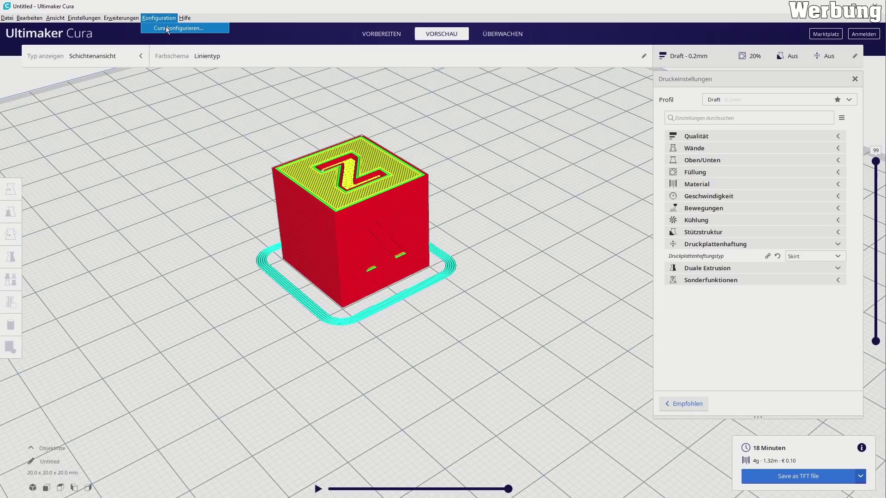
left_click(167, 29)
left_click(290, 155)
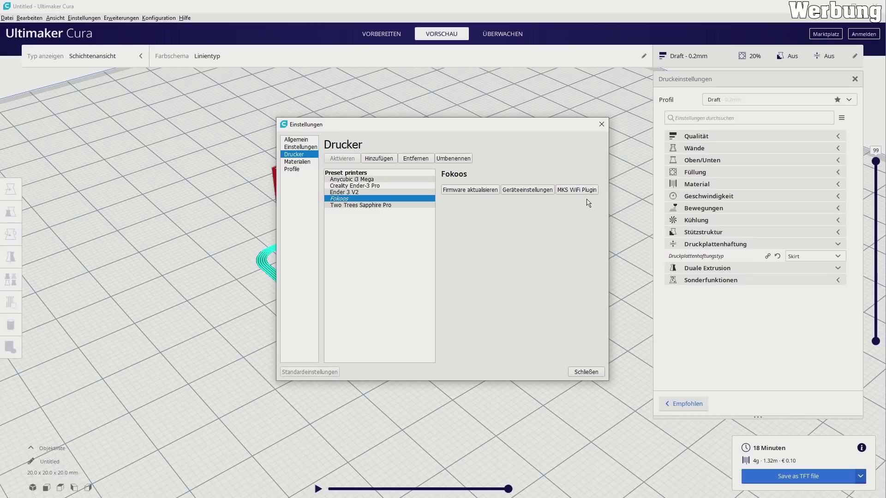
left_click(584, 190)
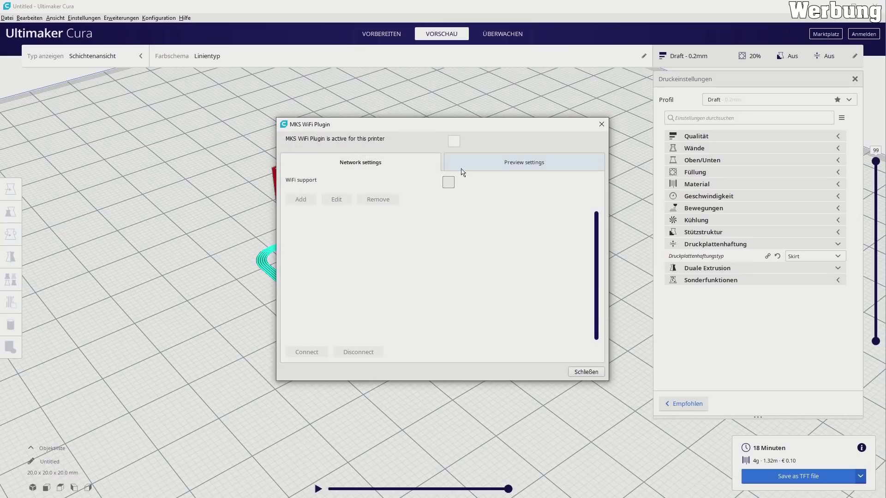
left_click(453, 141)
Enable screenshot support in the plugin's preview settings, set the printer model to Default and close the preferences.
left_click(509, 164)
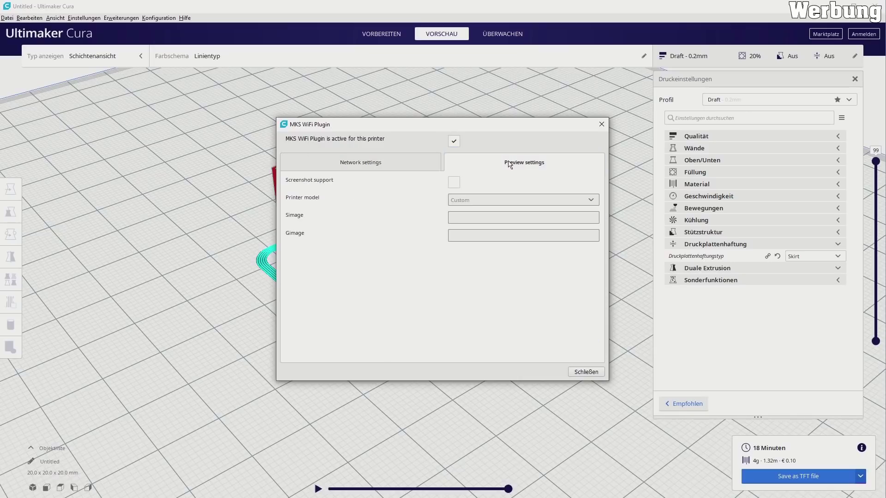
left_click(454, 184)
left_click(478, 200)
left_click(477, 213)
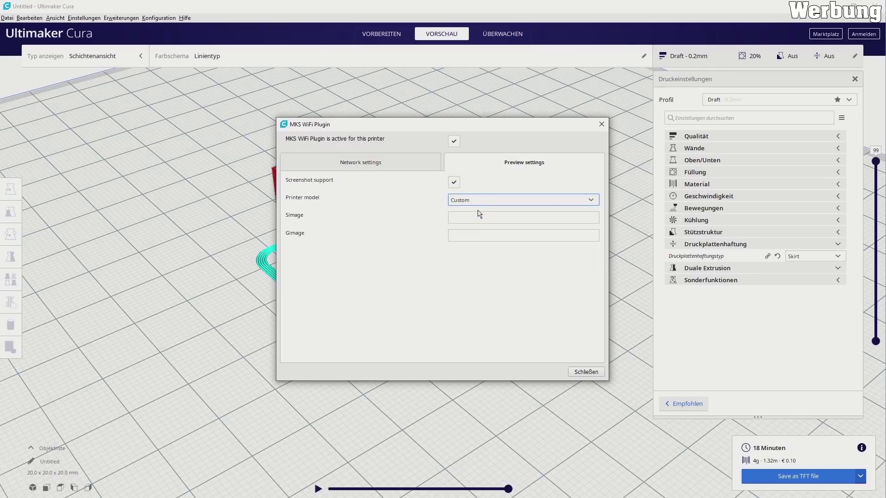
left_click(477, 201)
left_click(480, 224)
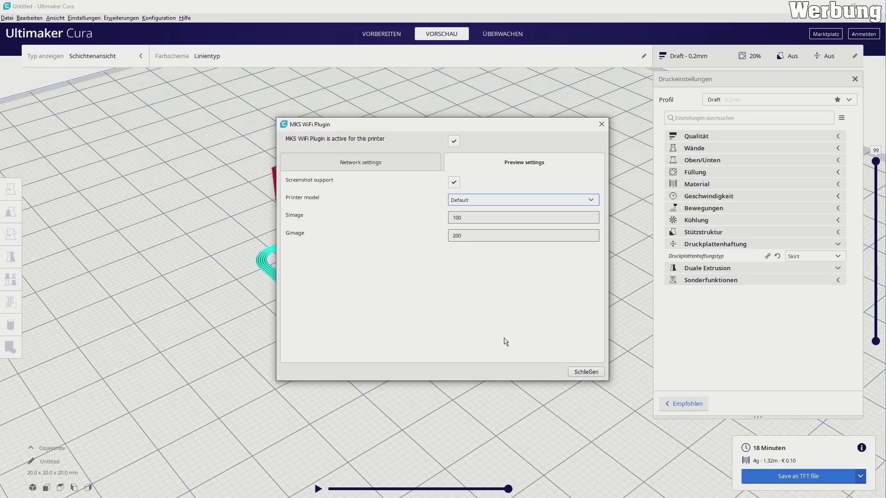
left_click(585, 372)
left_click(585, 372)
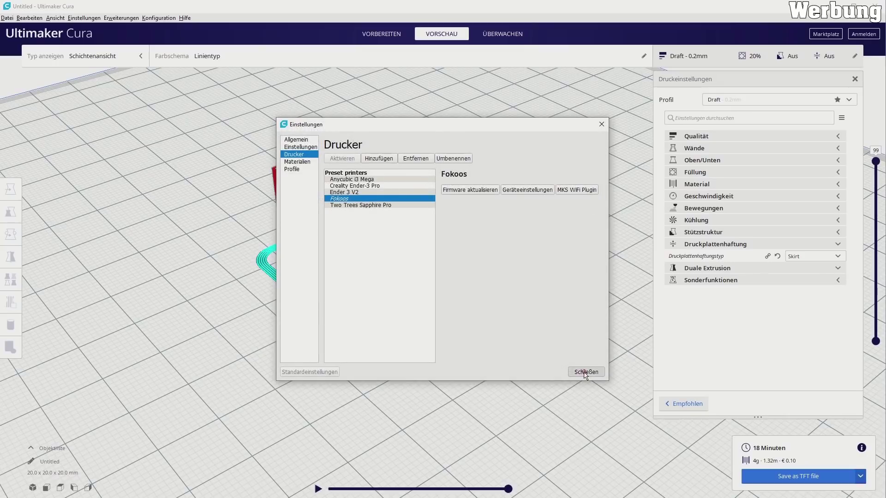
Save the sliced cube as the G-code file "XYZ 02" in the 3D Drucker folder.
left_click(773, 476)
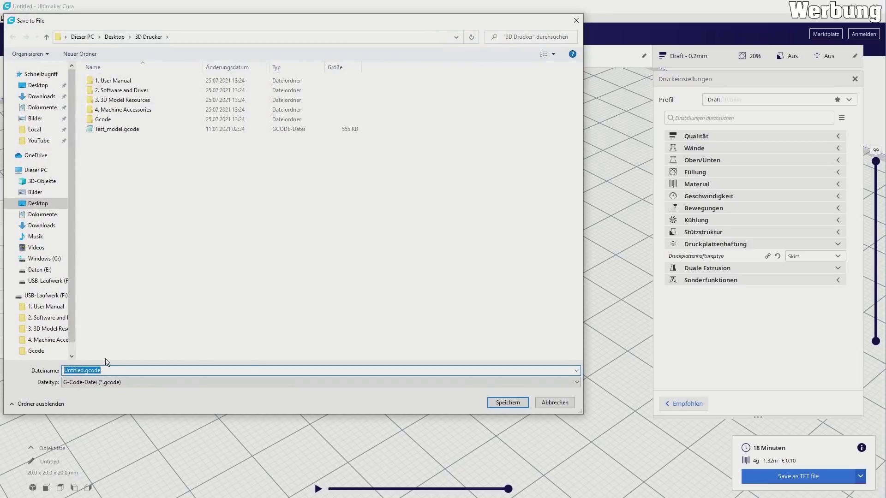
type("XYZ 02")
left_click(505, 404)
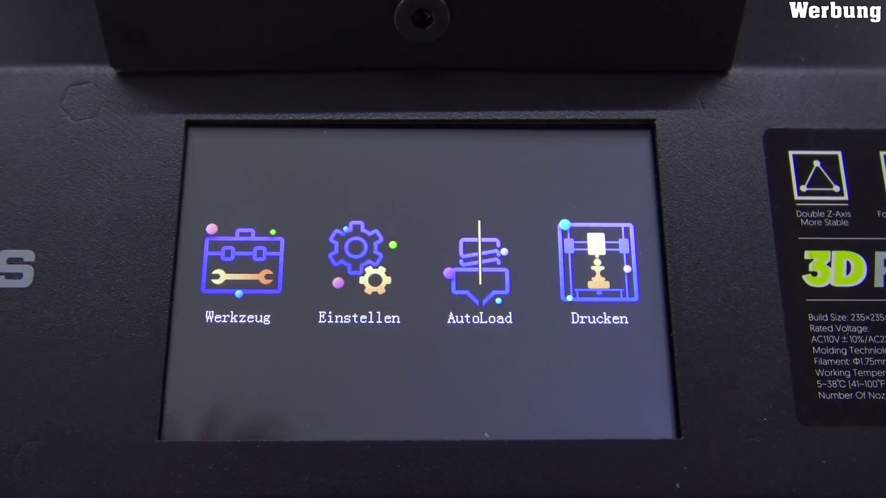
left_click(608, 237)
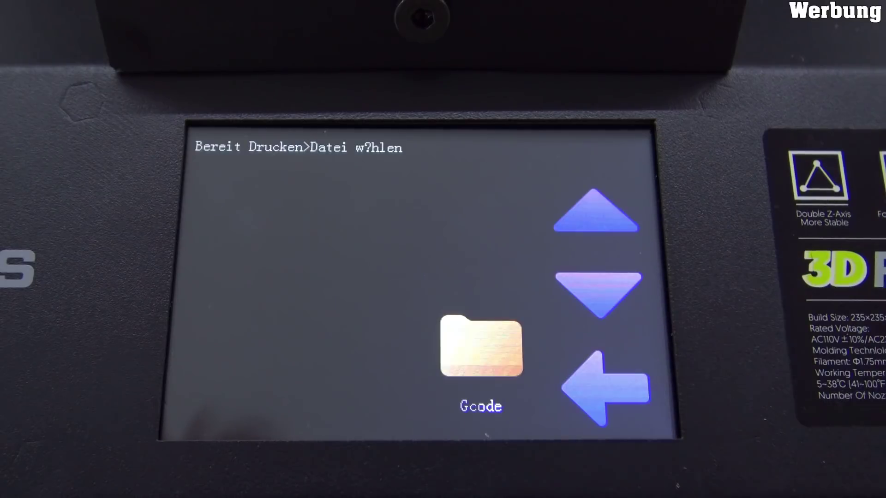
left_click(614, 291)
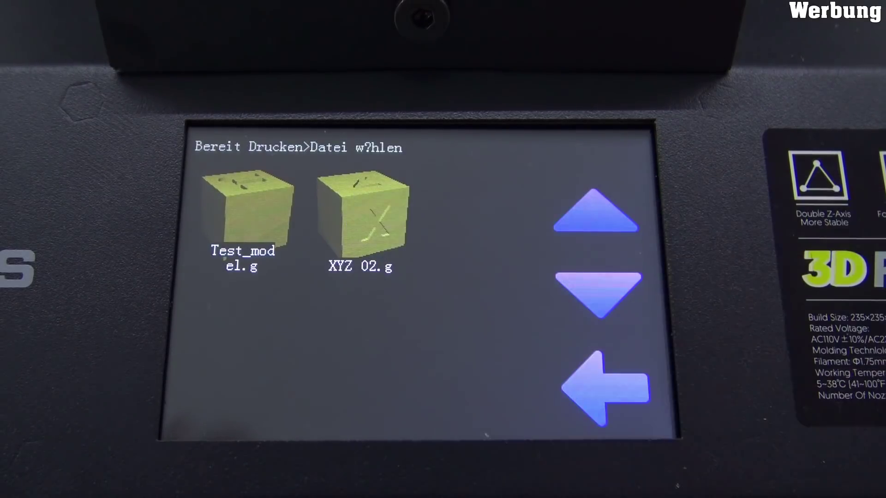
left_click(366, 224)
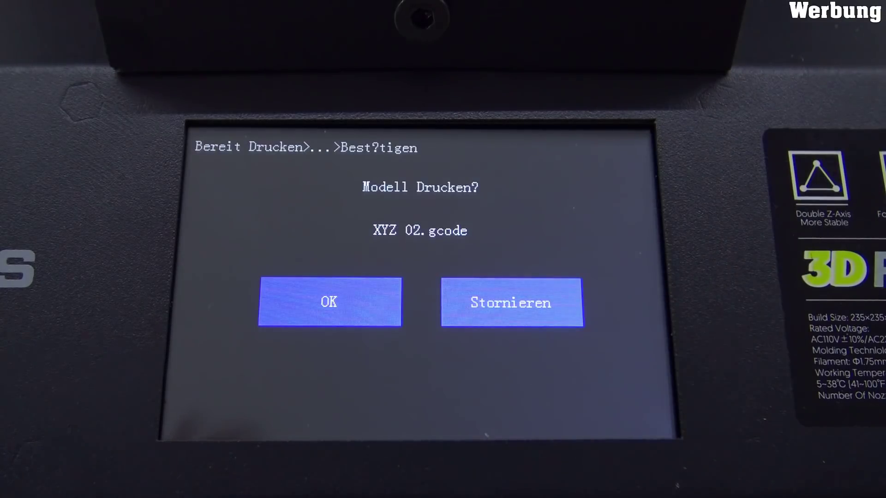
left_click(305, 295)
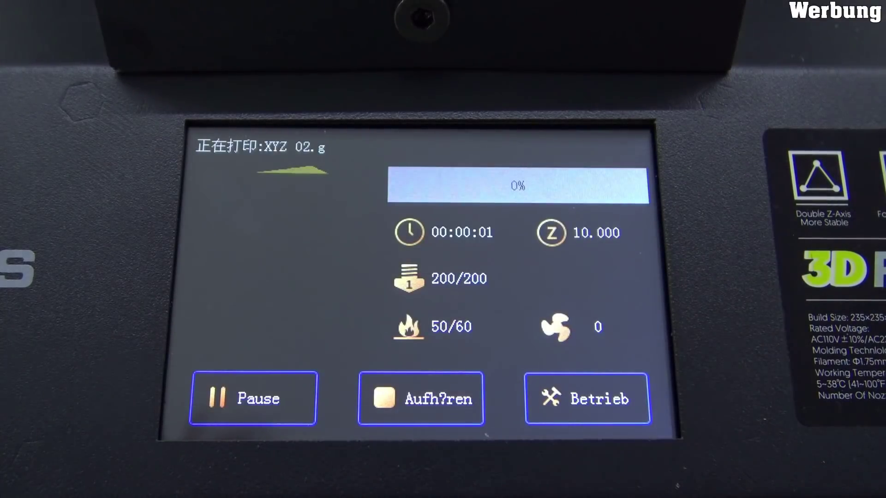